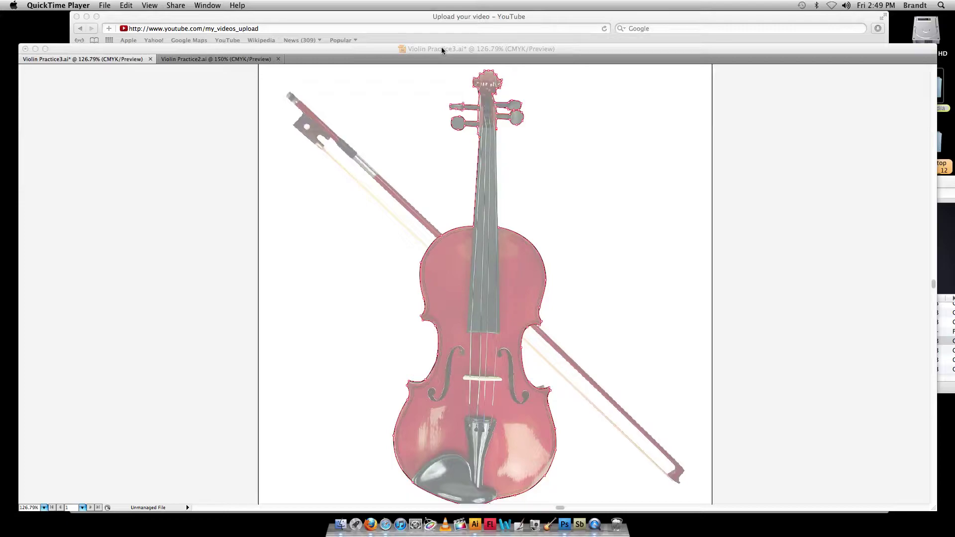
Activate the Illustrator document and zoom in on the violin's pegbox and upper neck.
left_click(442, 50)
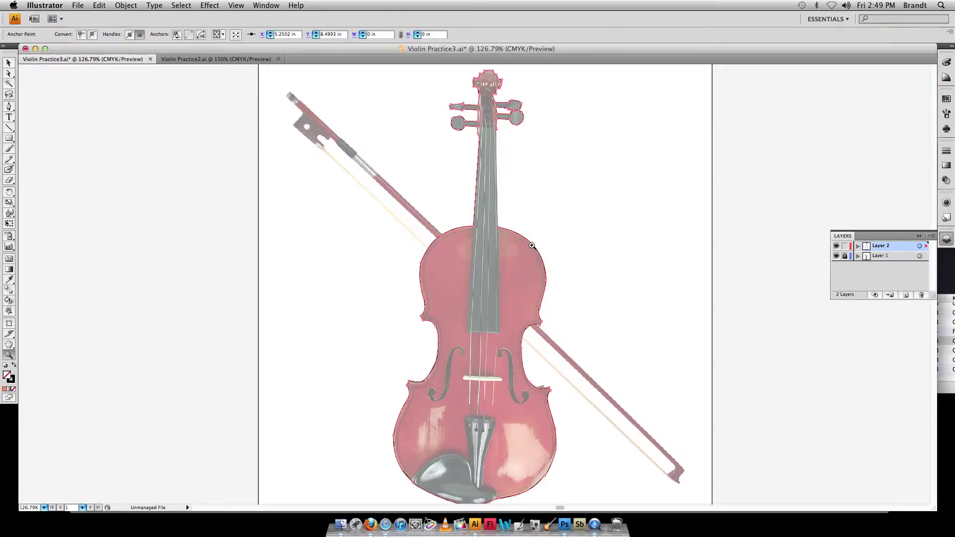
left_click_drag(531, 245, 422, 92)
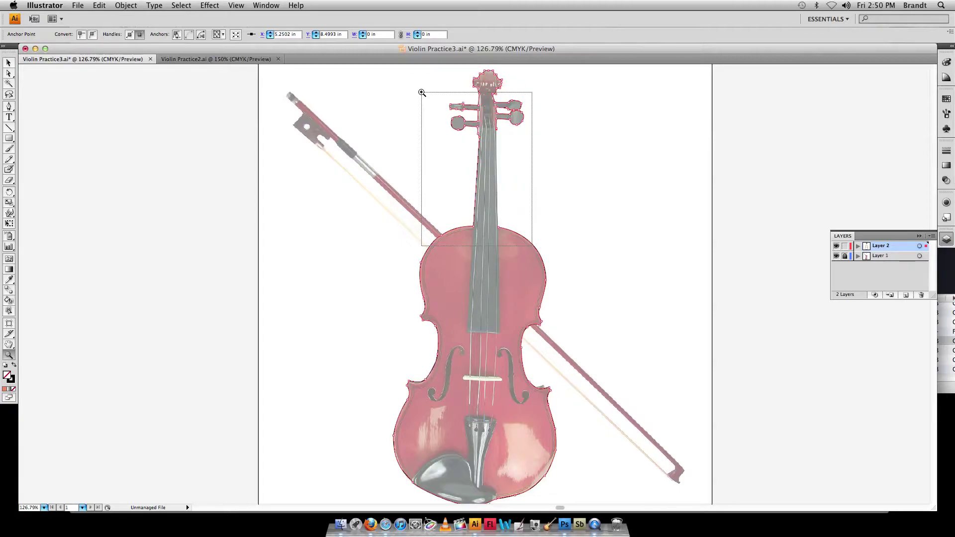
left_click_drag(422, 92, 421, 92)
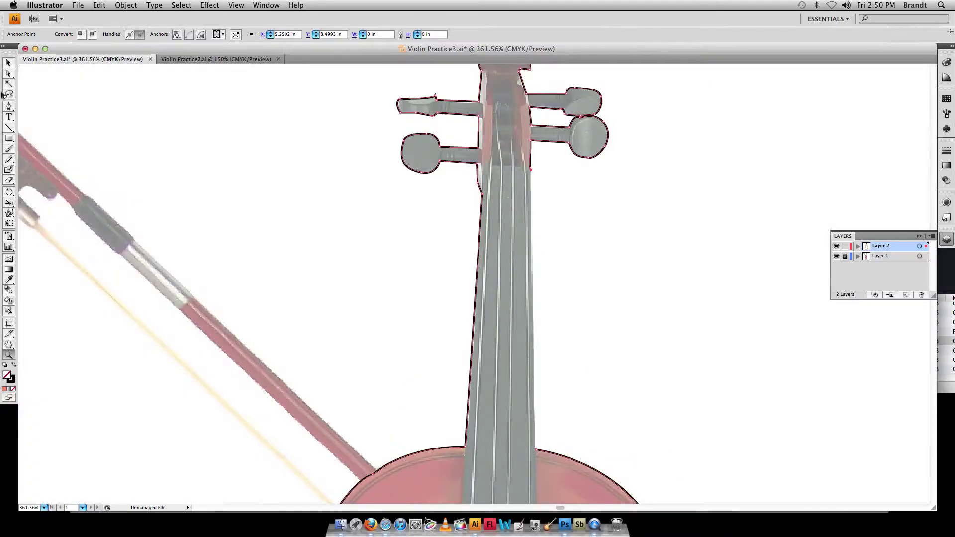
With the Pen tool, continue the neck path from its end anchor down the right edge to the body.
left_click(9, 106)
scroll(577, 335, "down", 2)
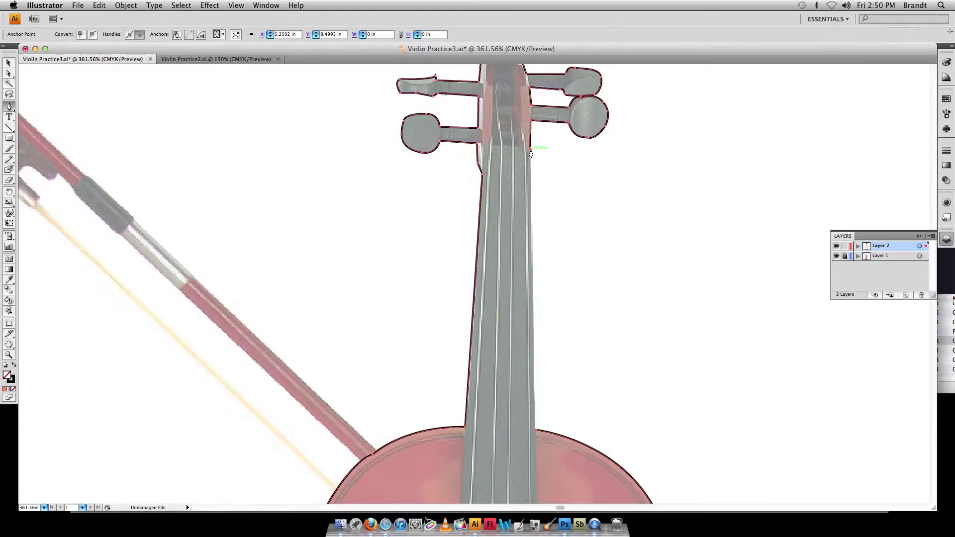
left_click_drag(531, 154, 536, 434)
left_click_drag(536, 434, 537, 434)
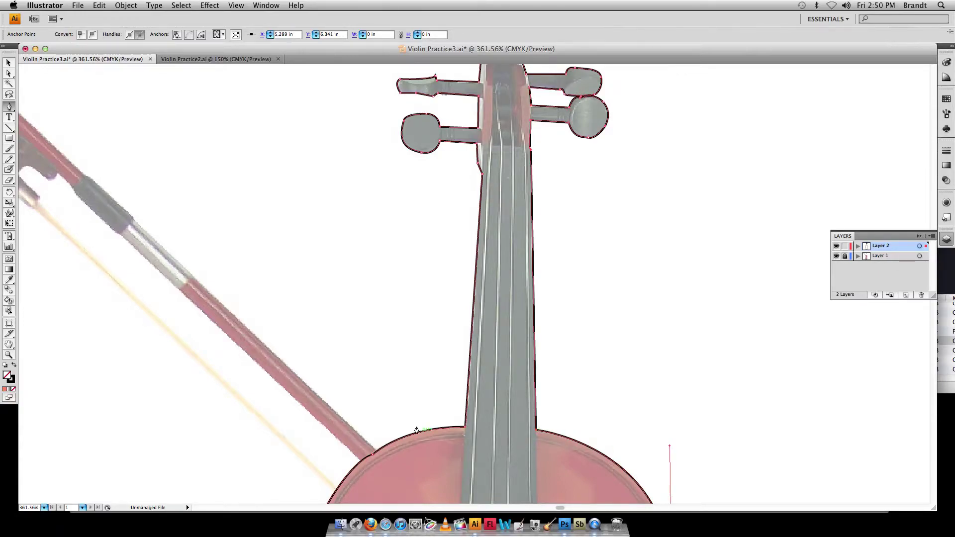
scroll(426, 373, "up", 3)
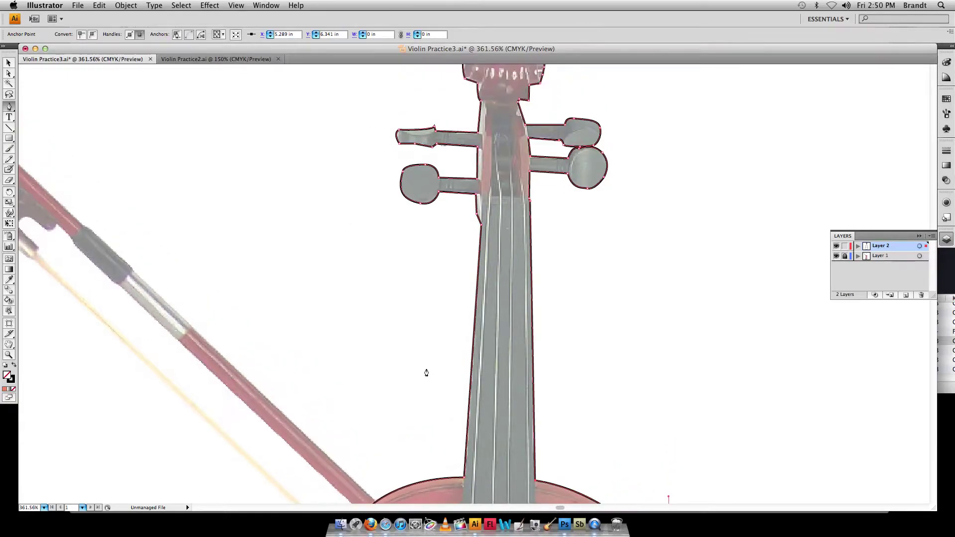
scroll(426, 373, "down", 4)
scroll(427, 372, "up", 3)
scroll(426, 373, "down", 8)
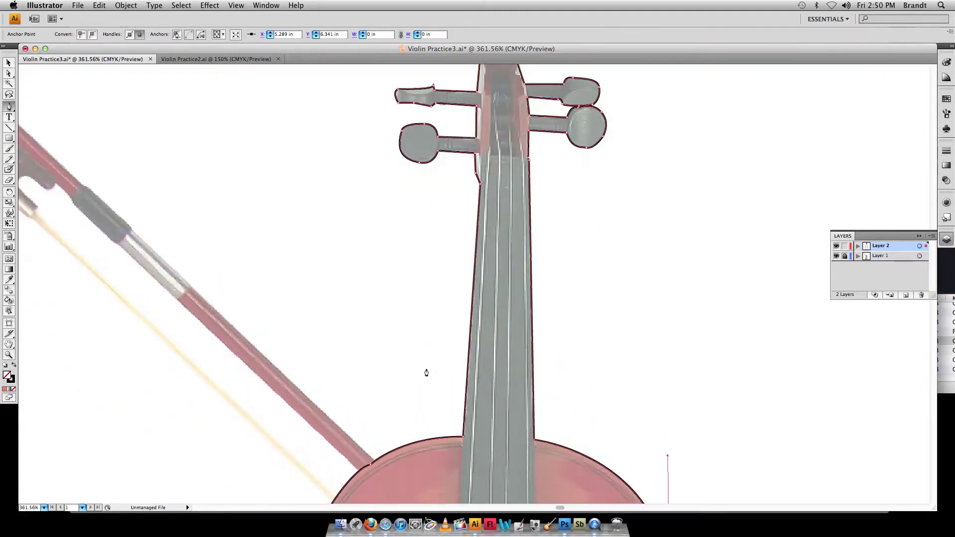
scroll(426, 373, "down", 2)
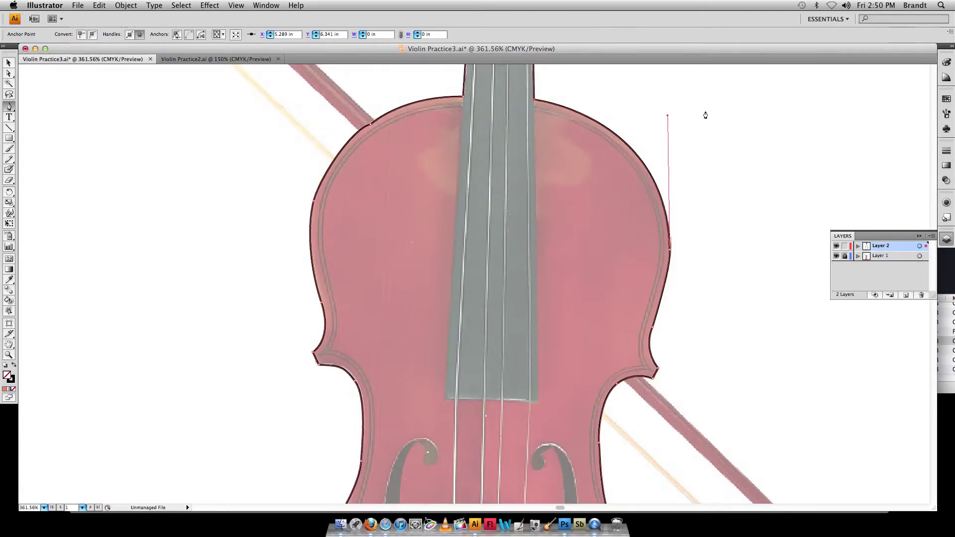
Add anchors at the fingerboard's bottom-left and bottom-right corners, then close on the start anchor.
left_click(756, 116, "super")
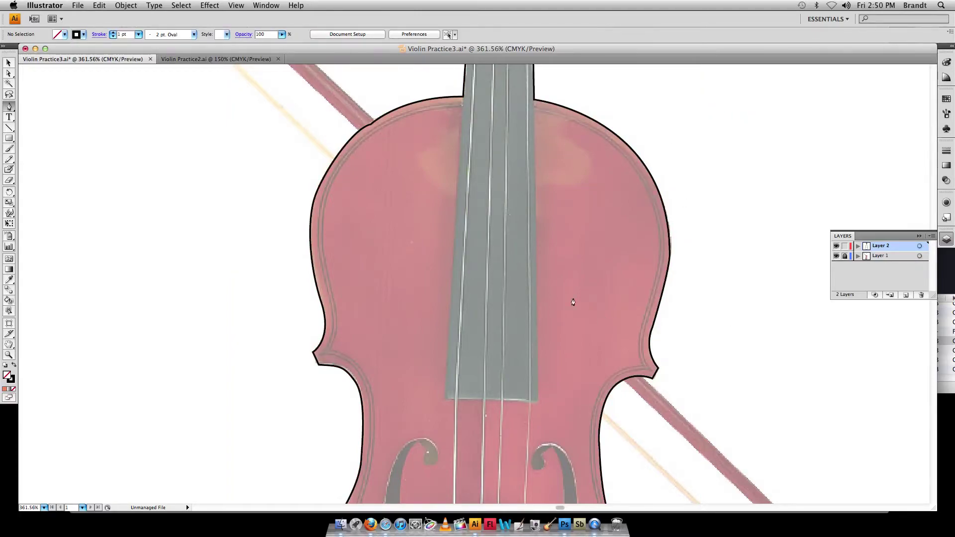
left_click(462, 99)
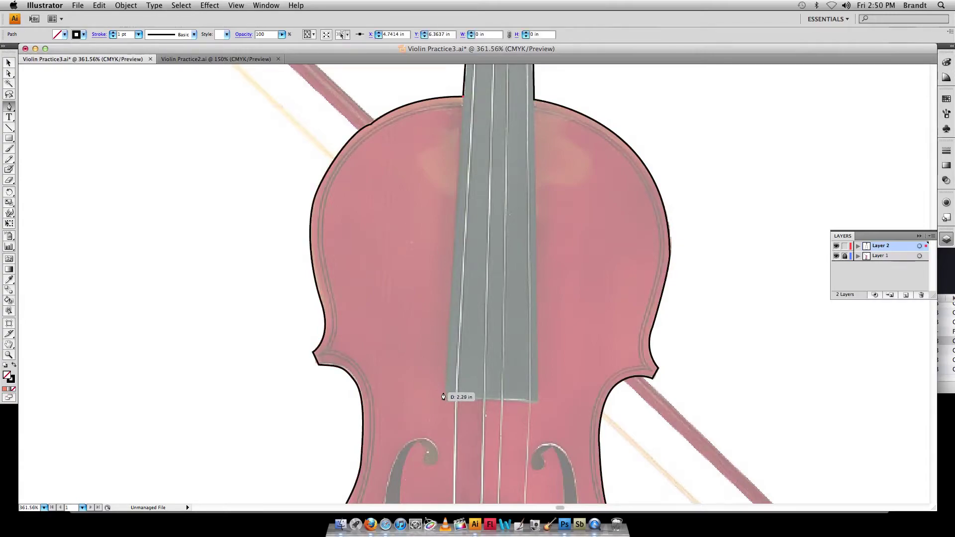
left_click(446, 401)
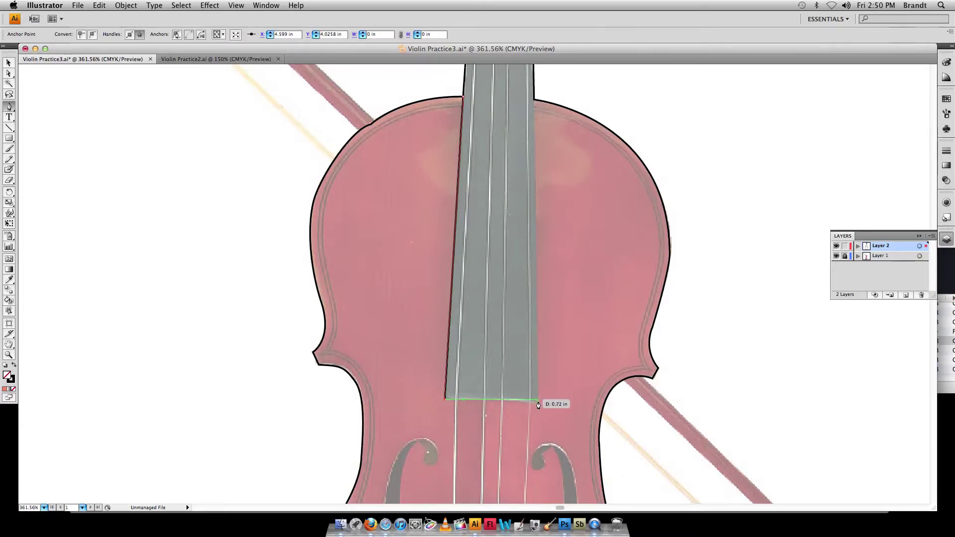
left_click(537, 401)
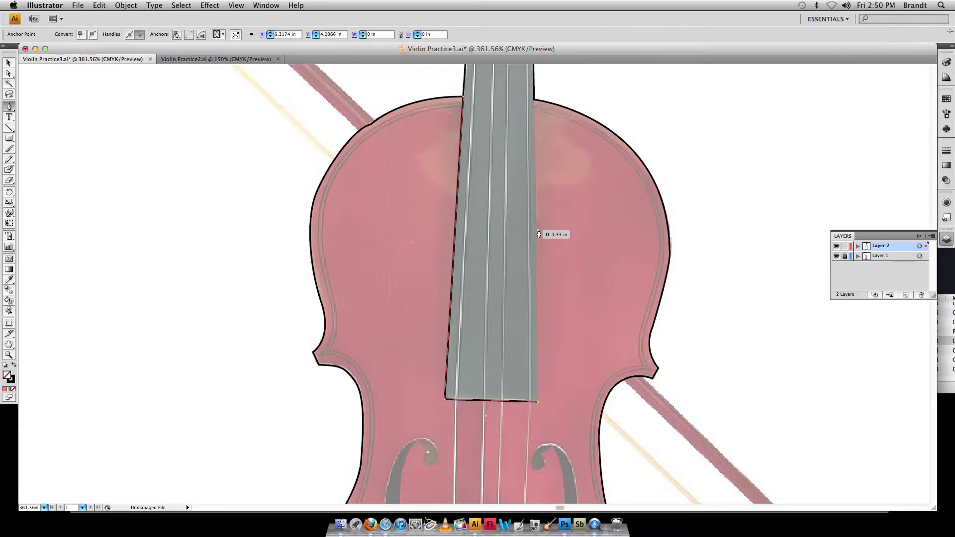
left_click(535, 102)
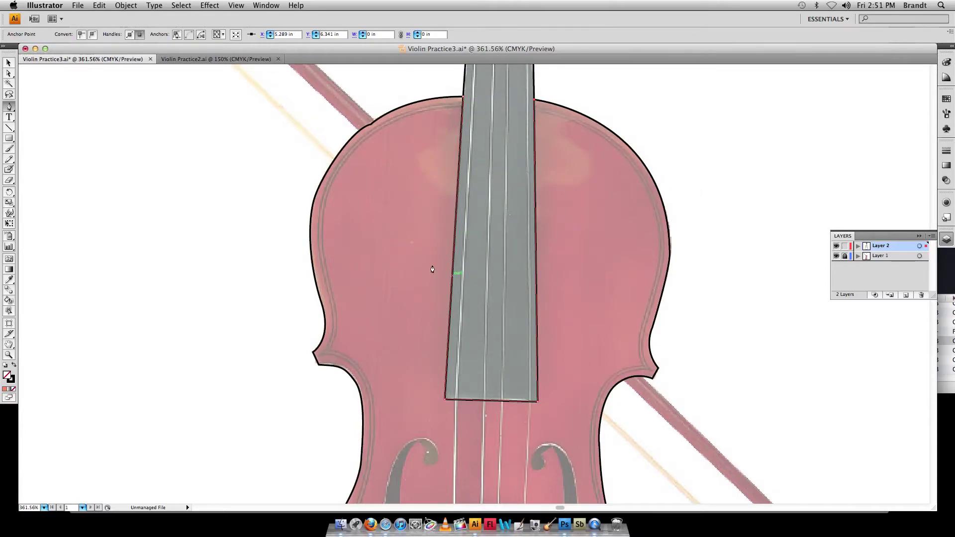
key("super+1")
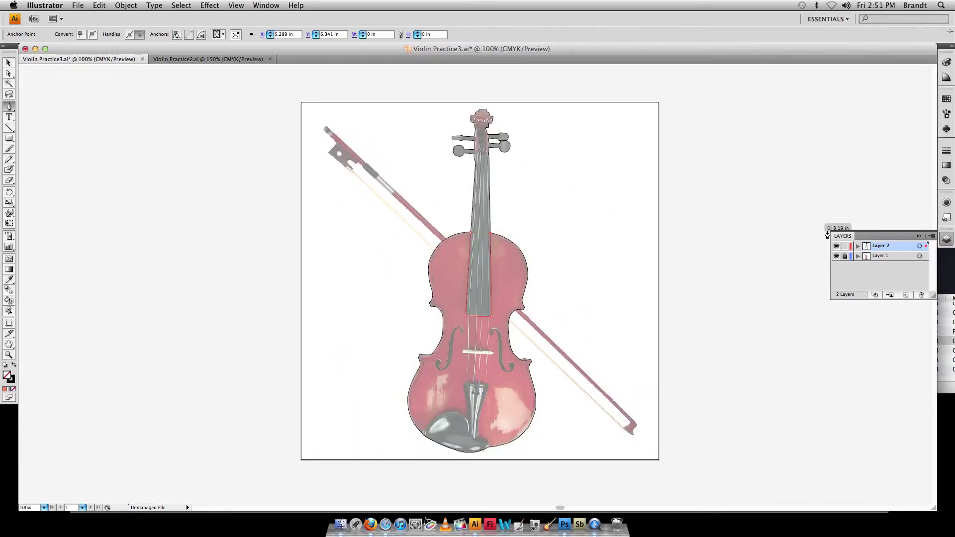
Hide Layer 1 with the violin photo, leaving nothing selected.
left_click(837, 256)
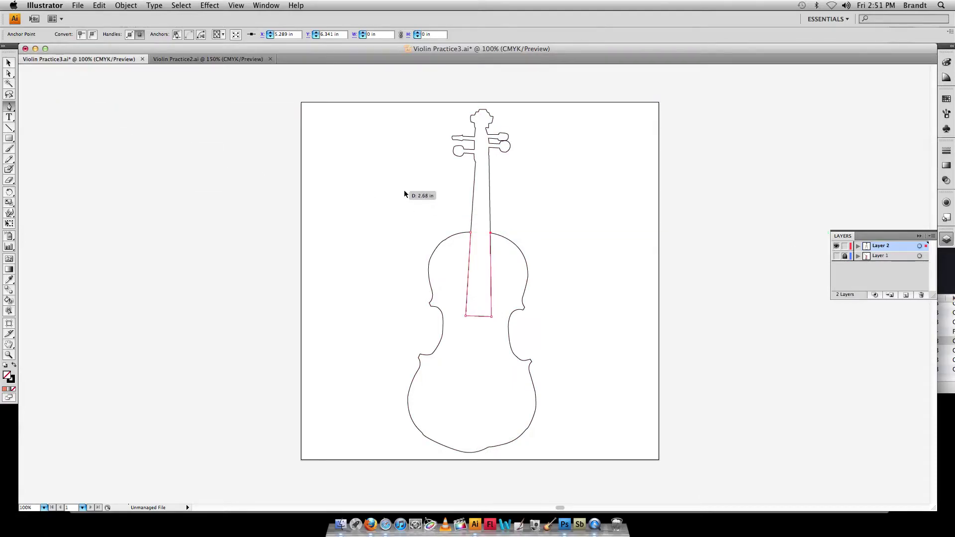
left_click_drag(404, 194, 398, 193)
left_click(352, 168, "super")
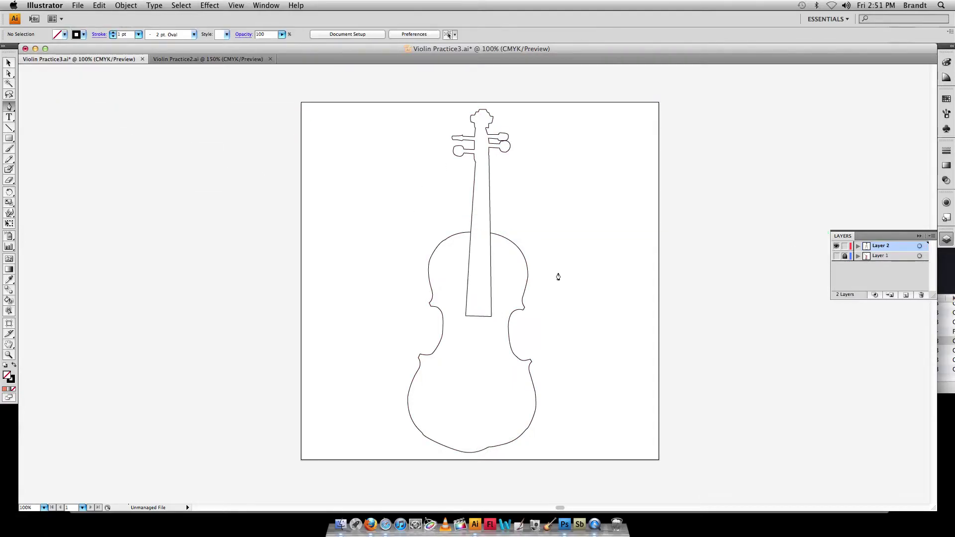
With Direct Selection active, zoom in on the bottom of the violin body.
left_click(9, 73)
key("z")
left_click_drag(427, 397, 515, 466)
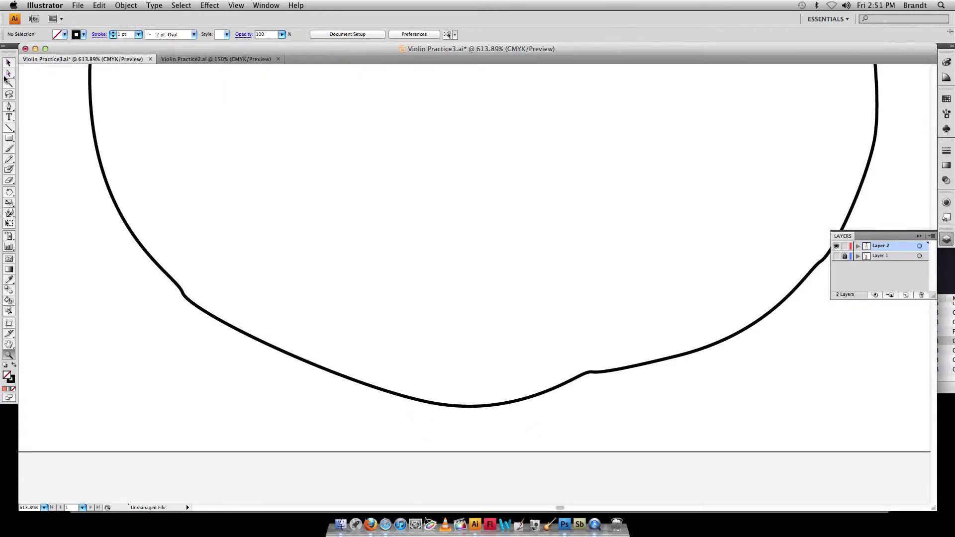
Drag the direction handles of the bottom anchor right of the lowest point to soften the kink.
left_click(7, 75)
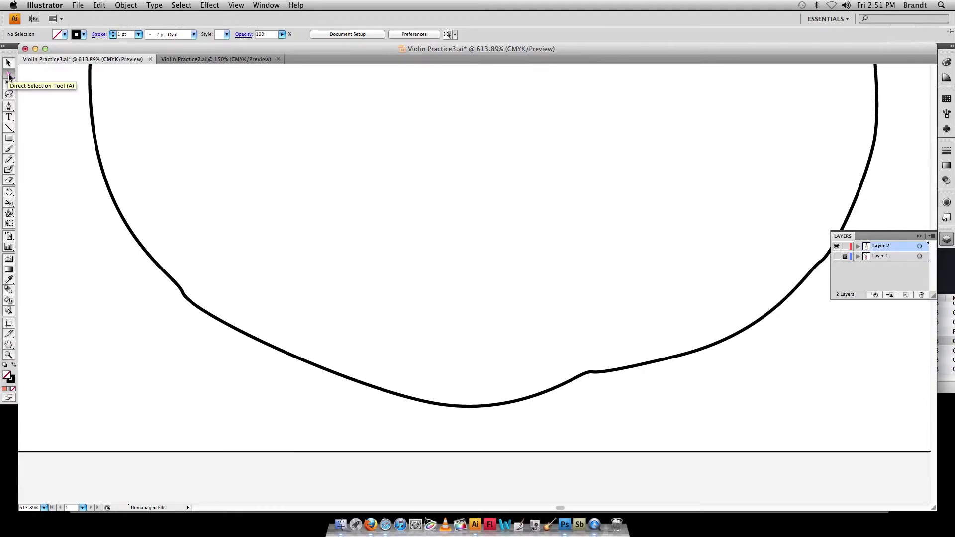
left_click(592, 374)
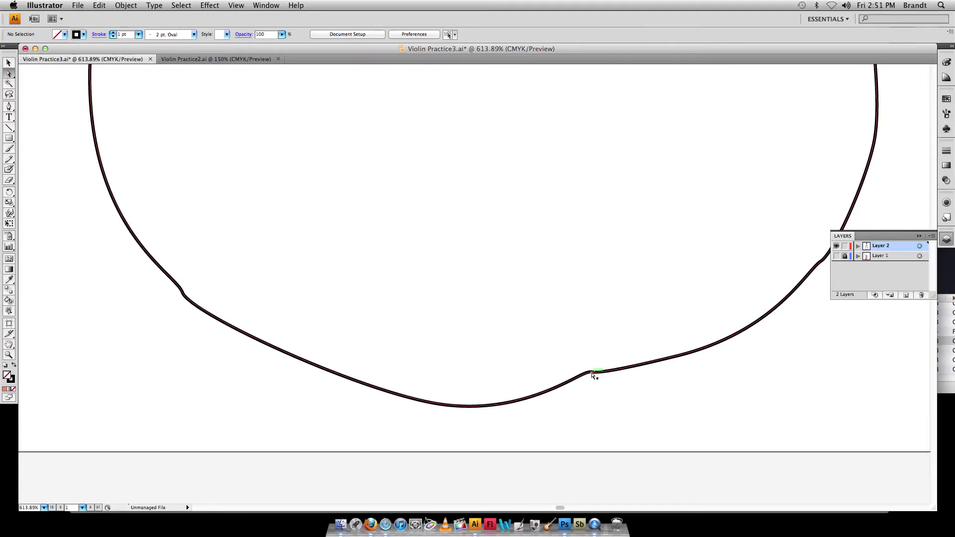
left_click(592, 374)
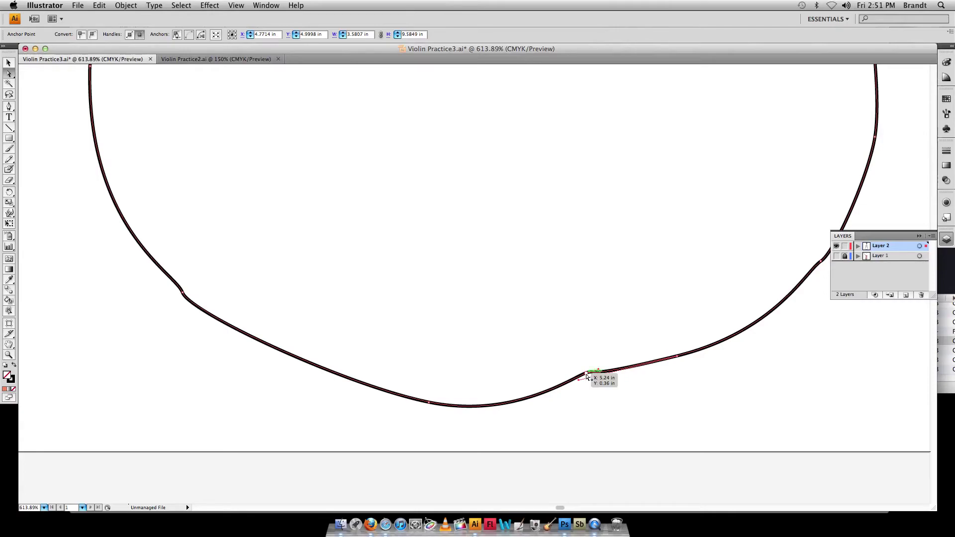
left_click(589, 379)
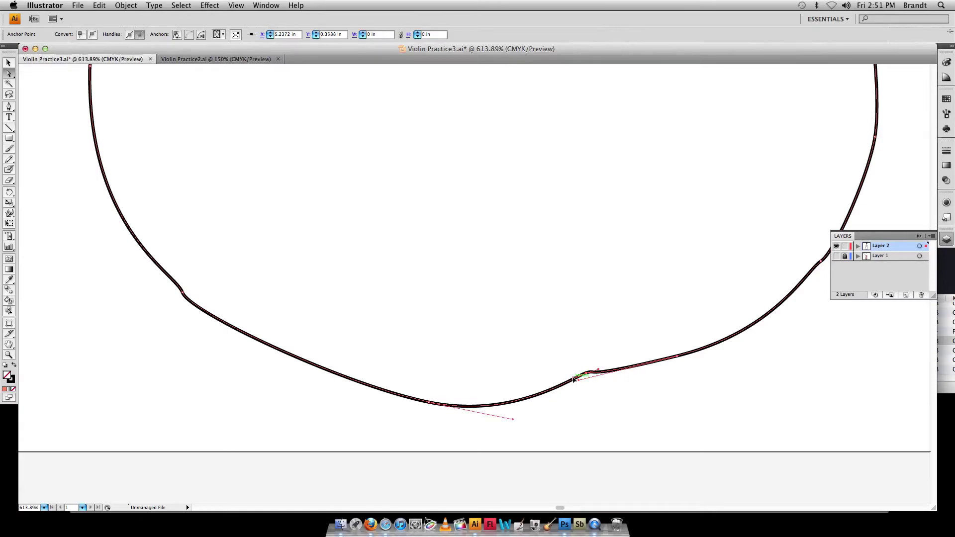
mouse_move(574, 380)
left_mouse_down()
mouse_move(582, 401)
mouse_move(569, 397)
mouse_move(598, 393)
mouse_move(584, 390)
left_mouse_up()
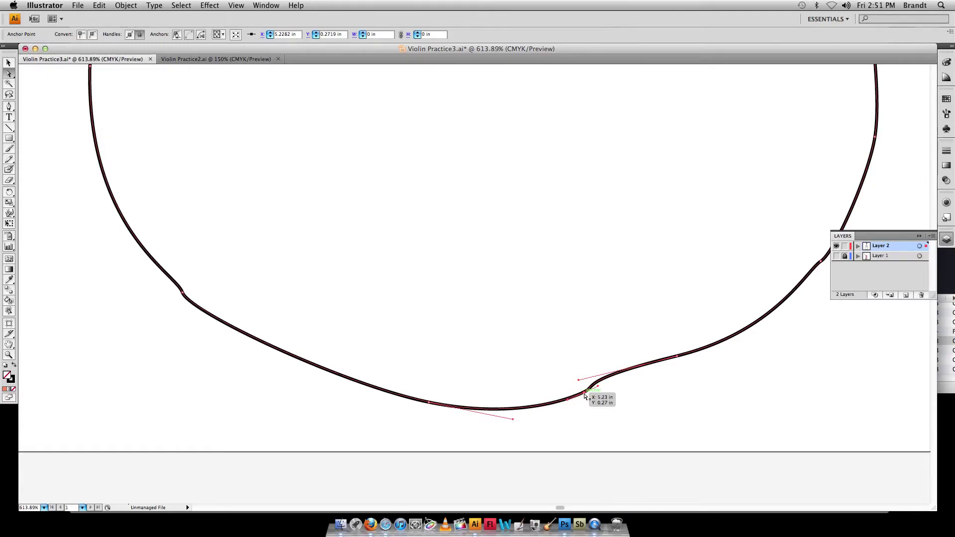
left_click(591, 394)
left_click(586, 395)
left_click(584, 394)
left_click_drag(580, 382, 588, 395)
left_click(676, 418)
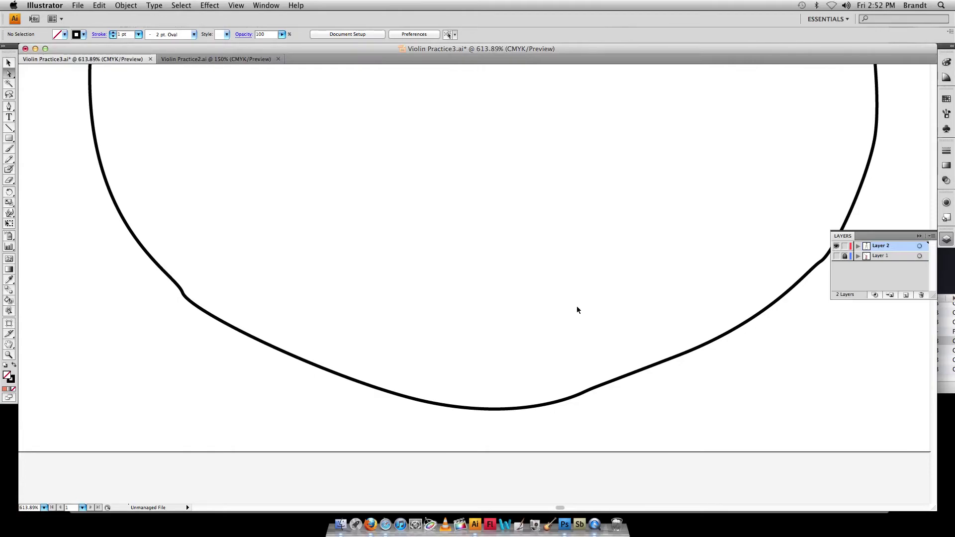
Fit the violin in the window and select the body and neck outlines together.
key("super+0")
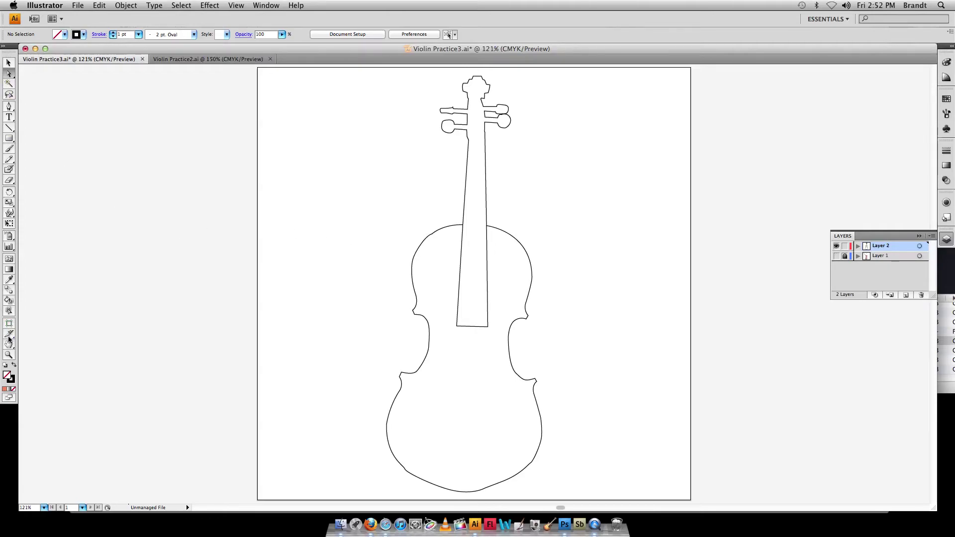
left_click(10, 62)
scroll(261, 93, "up", 2)
key("super+a")
scroll(292, 165, "down", 5)
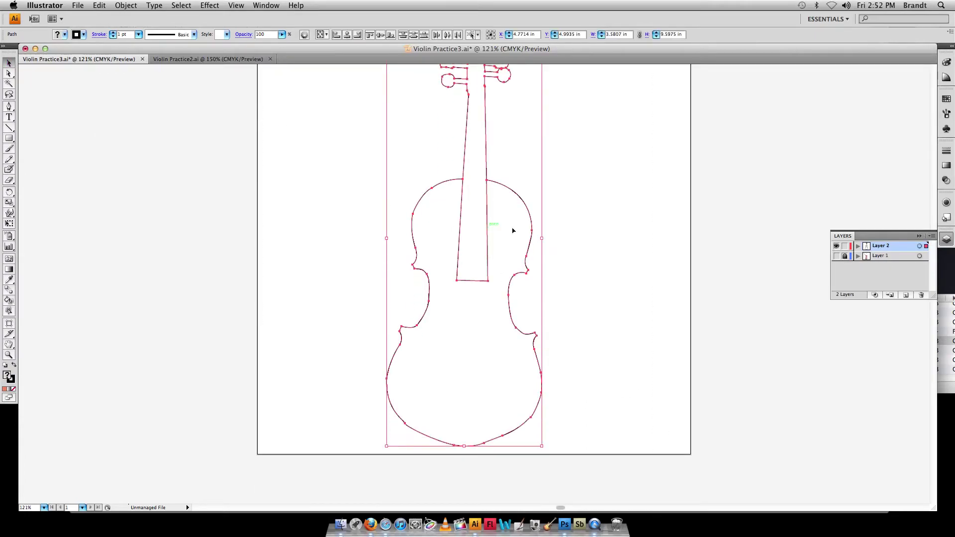
left_click(514, 231)
left_click(529, 220)
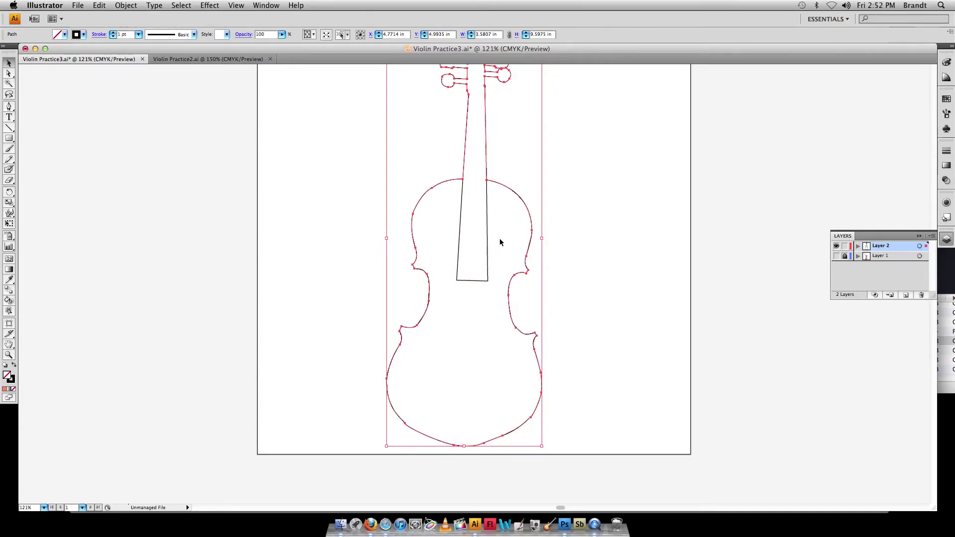
left_click(488, 240, "shift")
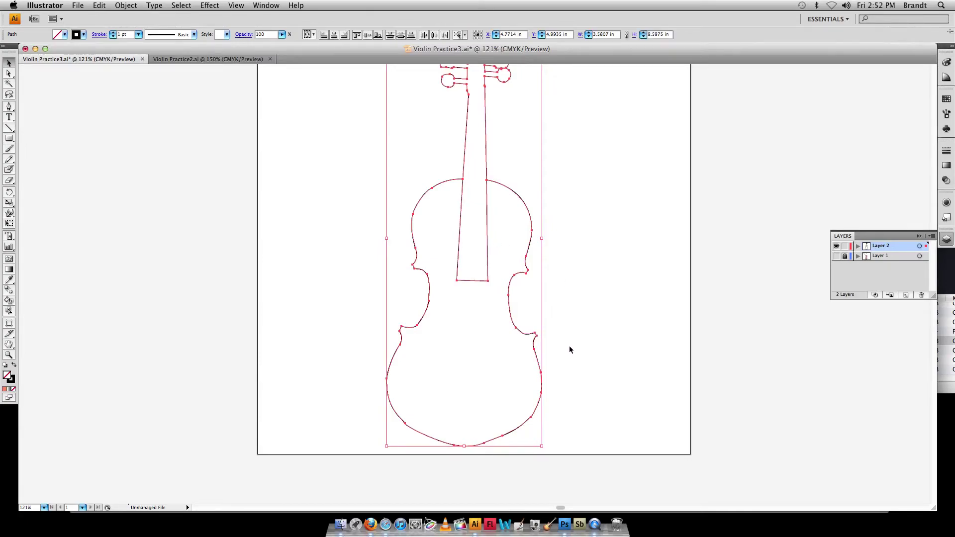
Convert the selected outlines with Object > Live Paint > Make.
left_click(121, 6)
mouse_move(146, 214)
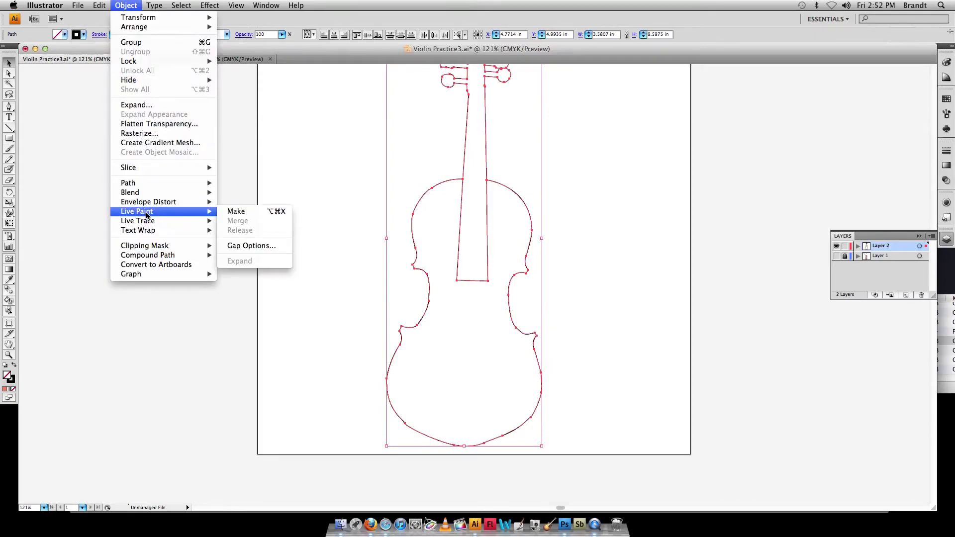
left_click(236, 211)
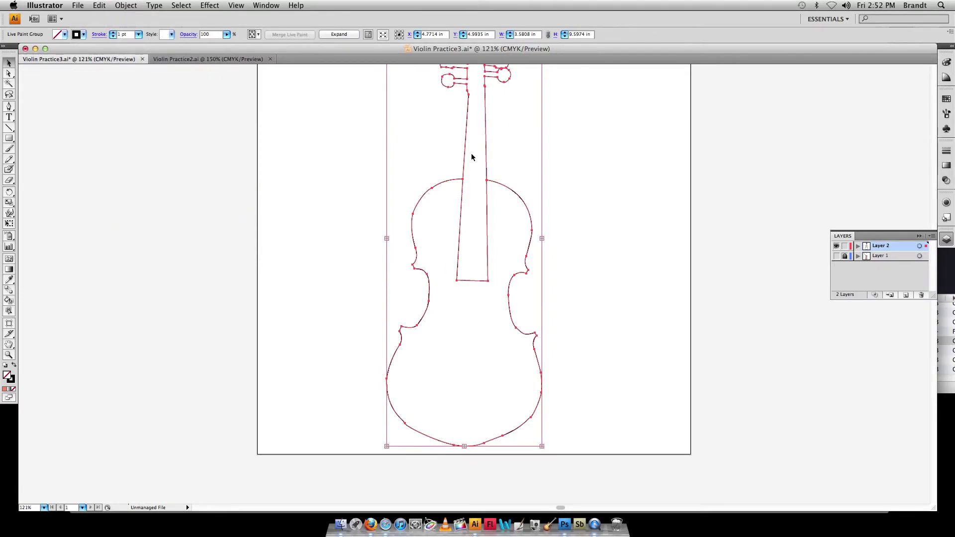
Fill the violin neck and scroll black with the Live Paint Bucket.
left_click(358, 244)
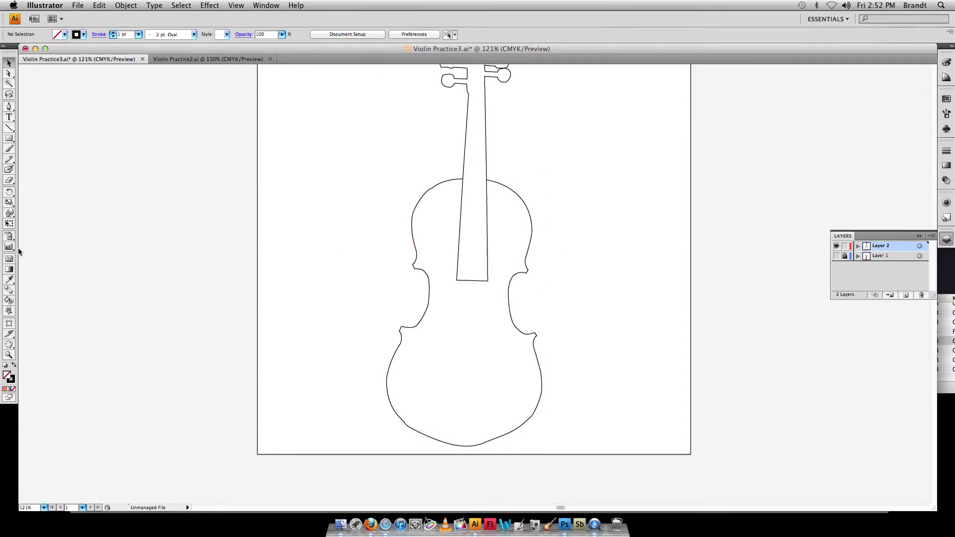
left_click(8, 302)
left_click(946, 61)
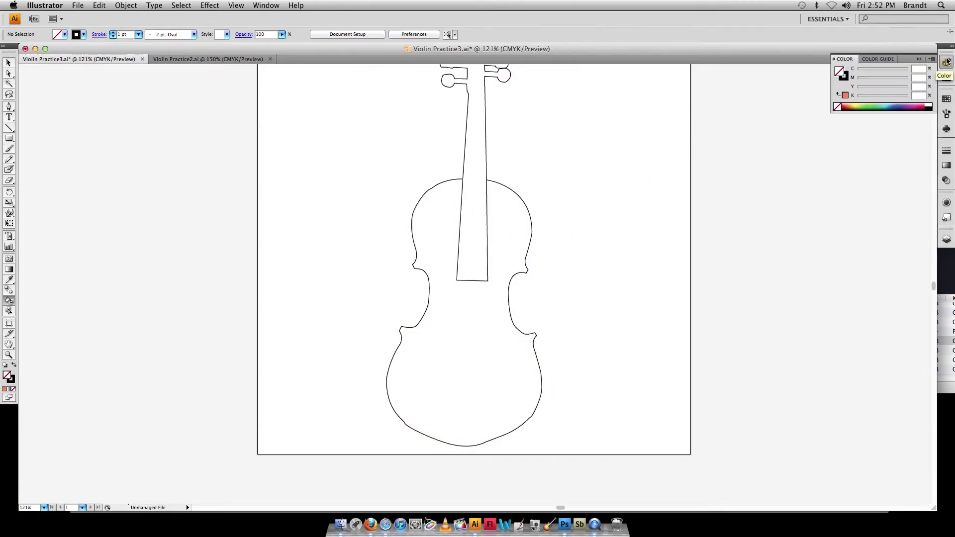
left_click(930, 106)
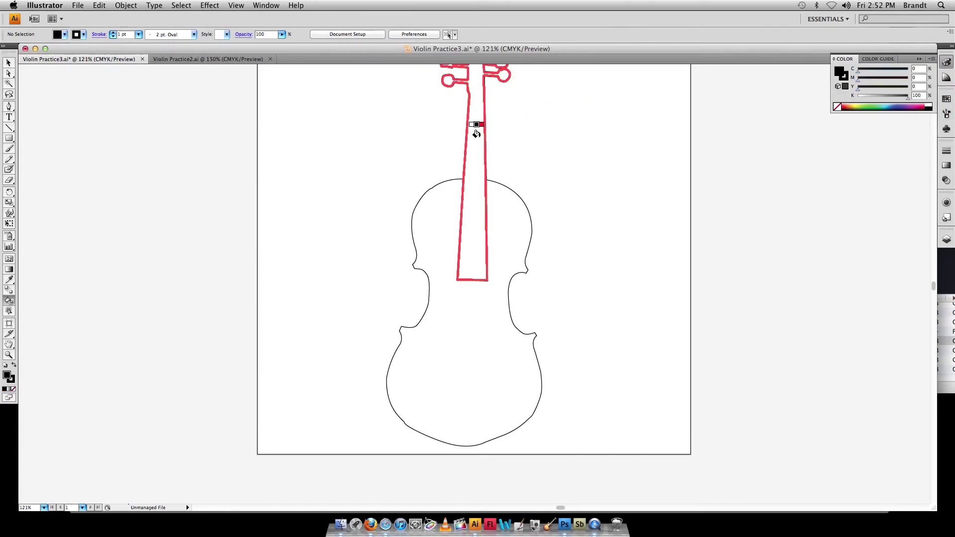
left_click(476, 152)
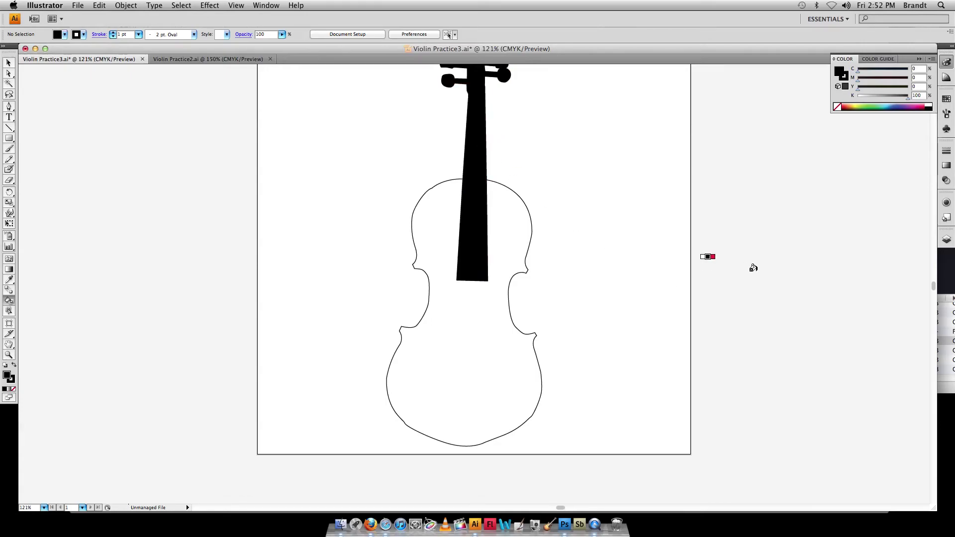
Mix an orange-brown colour and fill the violin body with it.
left_click_drag(853, 107, 851, 106)
left_click(851, 106)
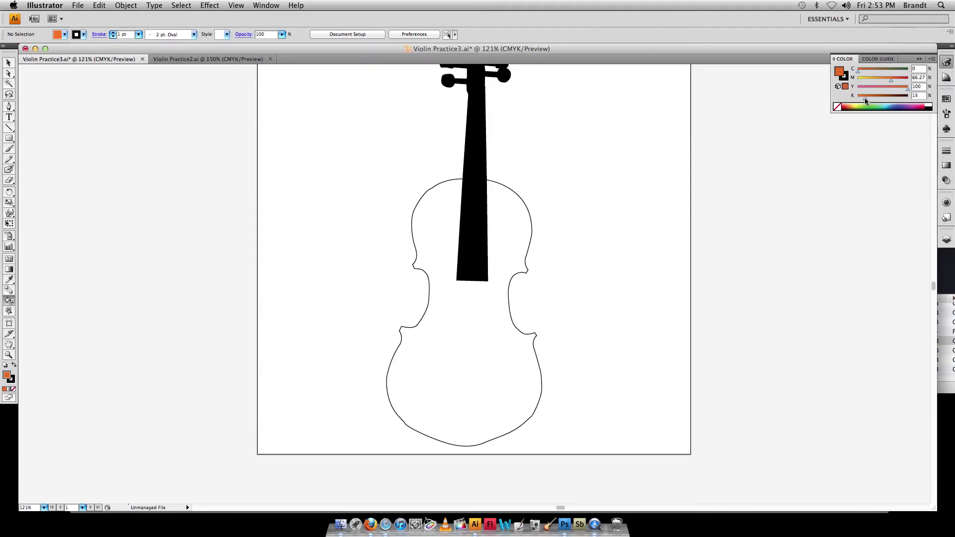
left_click(864, 97)
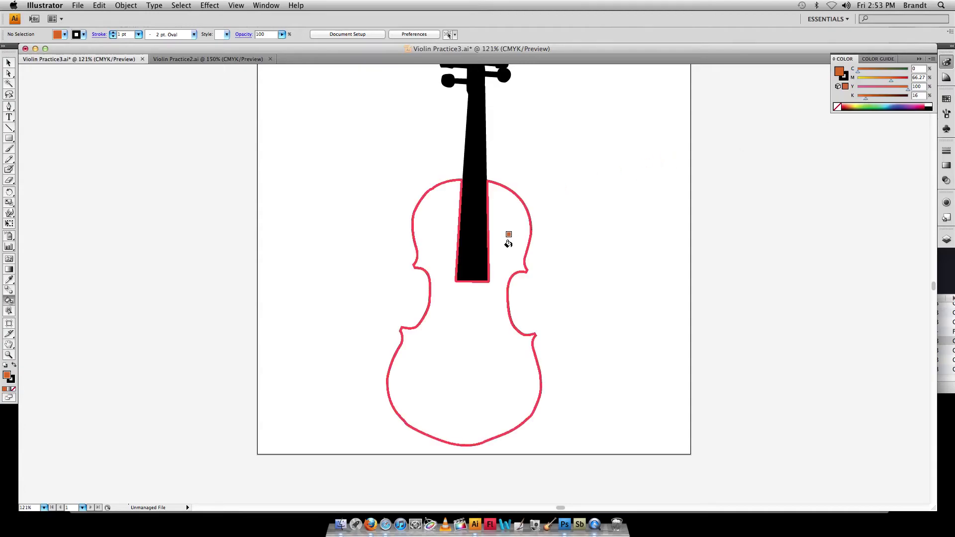
left_click(473, 314)
scroll(687, 319, "down", 1)
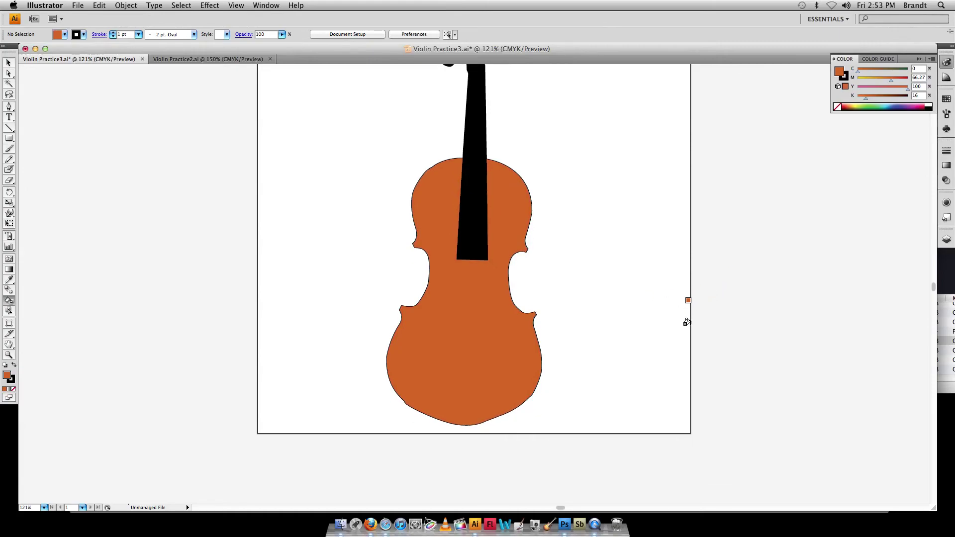
scroll(684, 316, "up", 5)
scroll(684, 318, "down", 3)
scroll(684, 317, "up", 1)
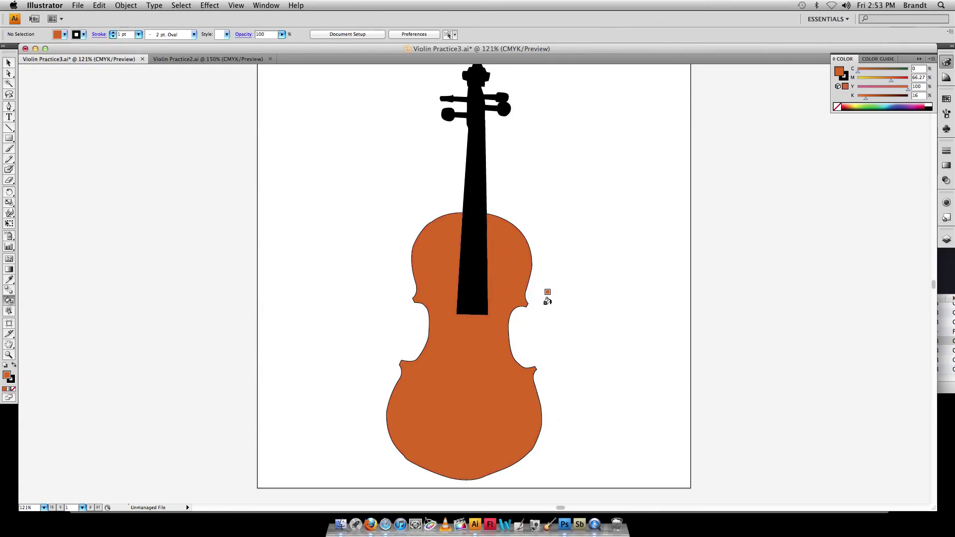
key("z")
Zoom in to inspect the neck-body join, then fit the whole violin in the window.
left_click_drag(446, 199, 477, 229)
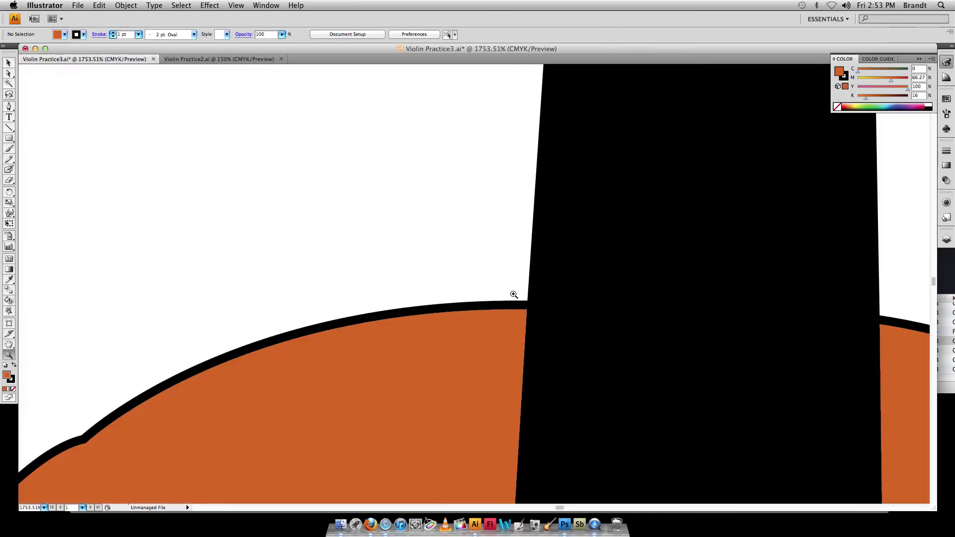
left_click(469, 280)
left_click(479, 292)
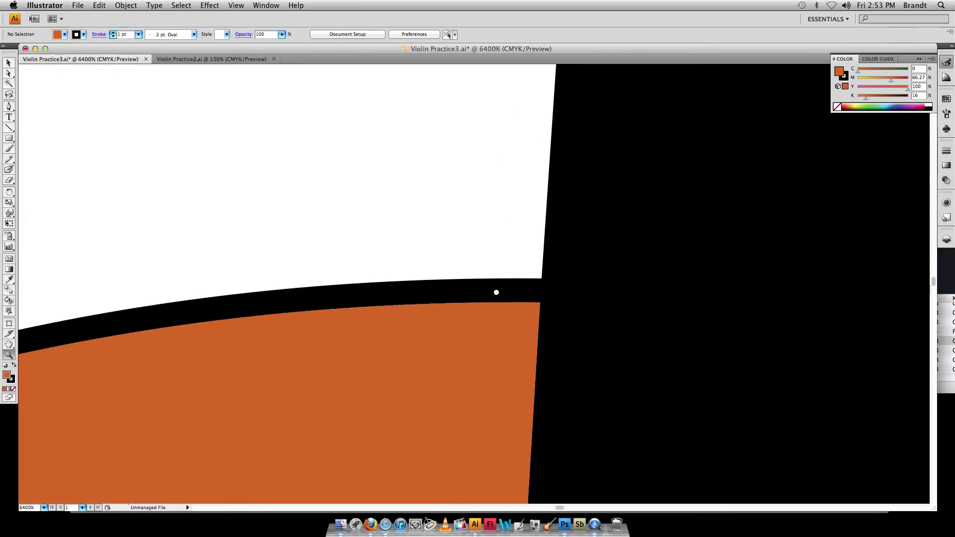
left_click(497, 292)
left_click(507, 255, "alt")
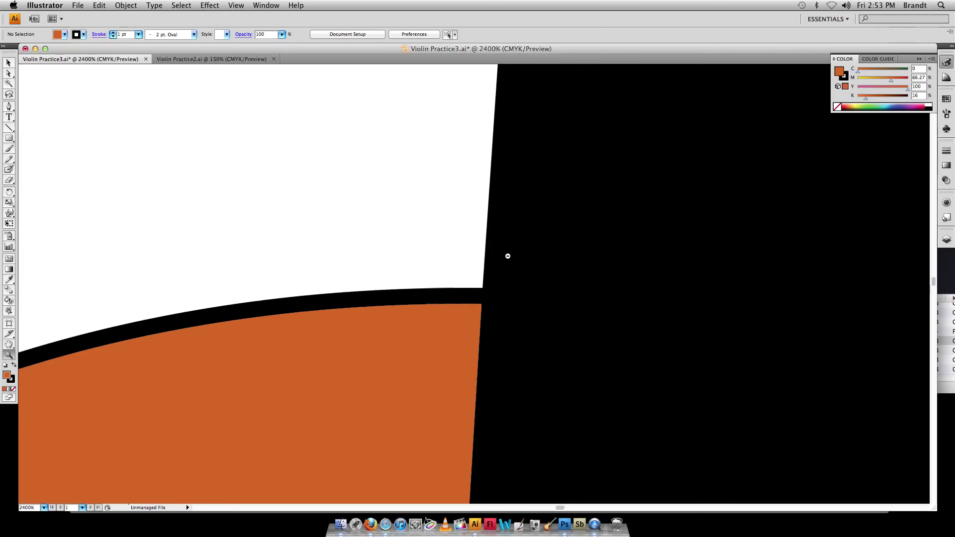
left_click(502, 256, "alt")
left_click(502, 258, "alt")
key("super+0")
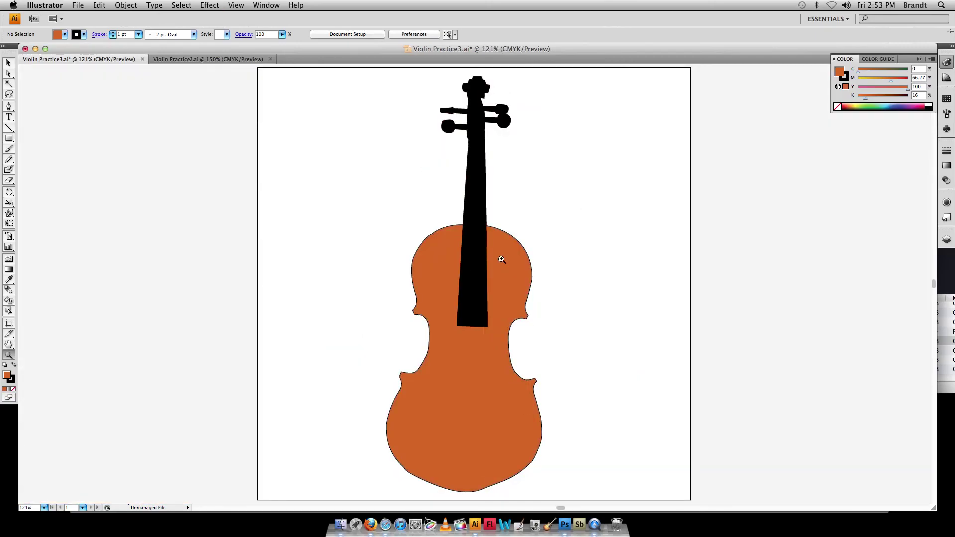
Make Layer 1 visible again and move the violin photo to the right of the tracing.
left_click(945, 239)
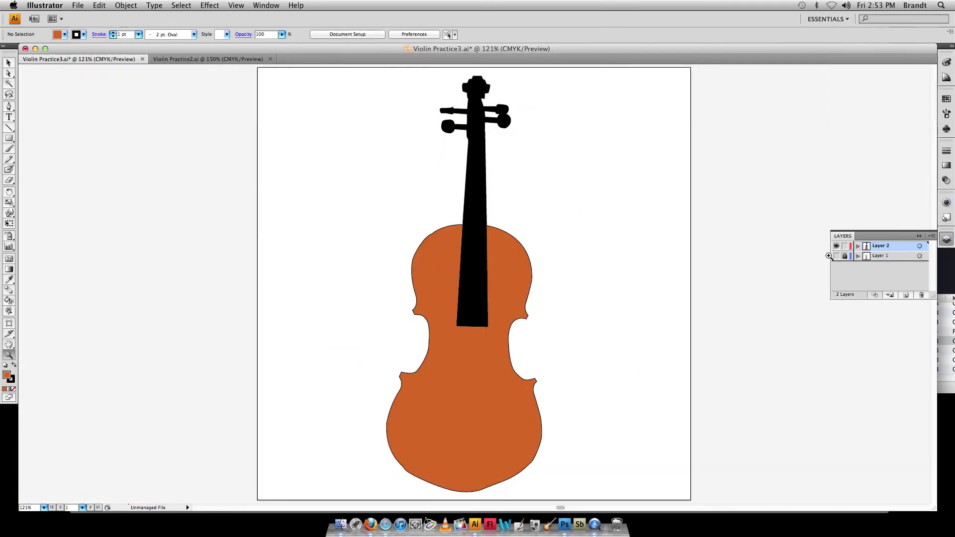
left_click(836, 256)
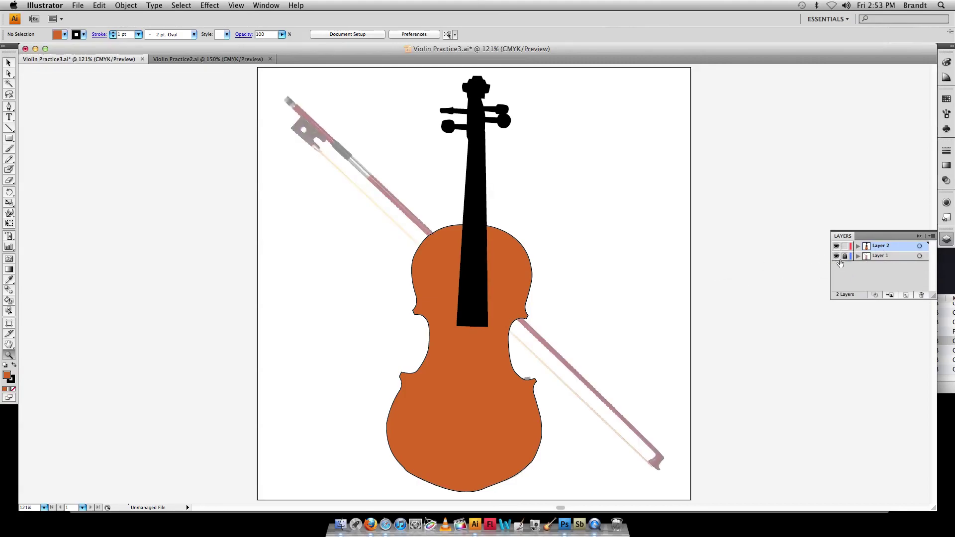
key("v")
left_click_drag(527, 341, 708, 344)
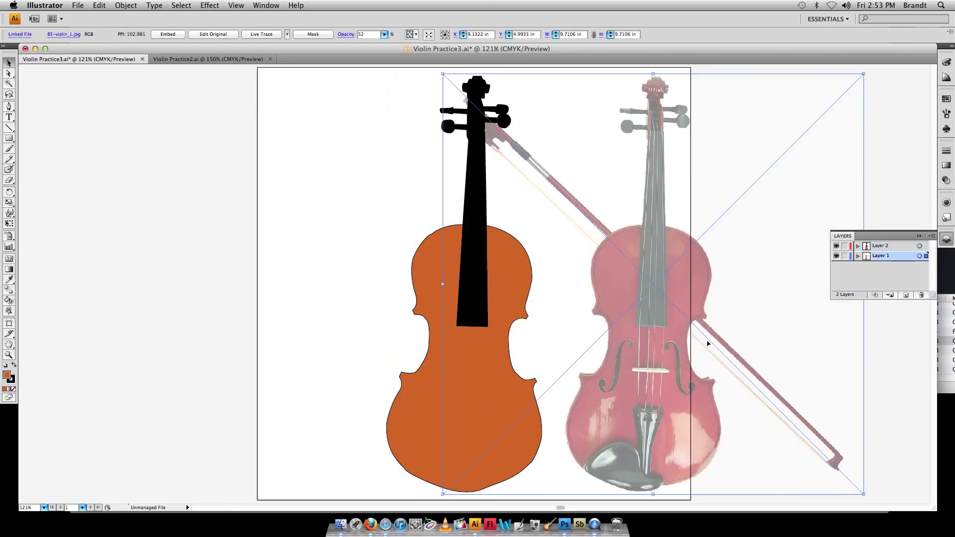
left_click(305, 234)
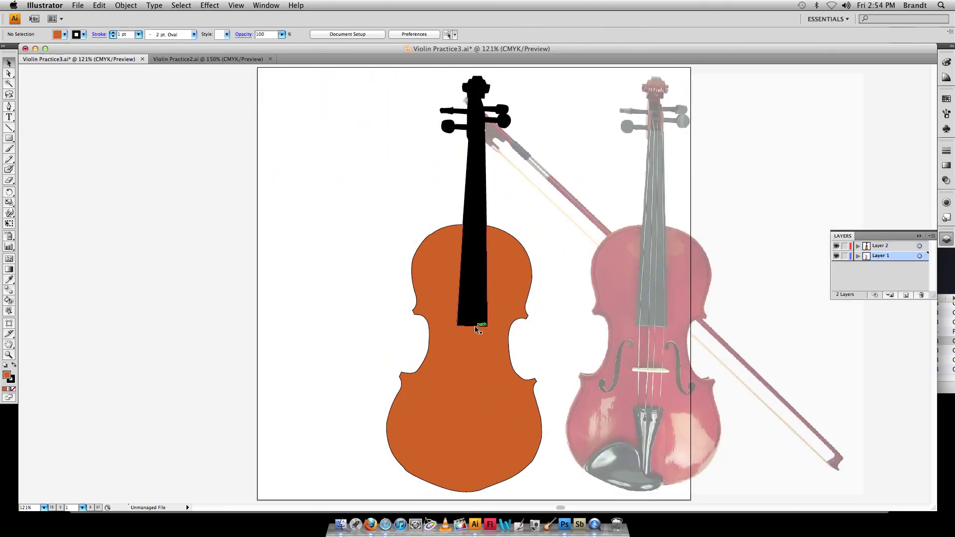